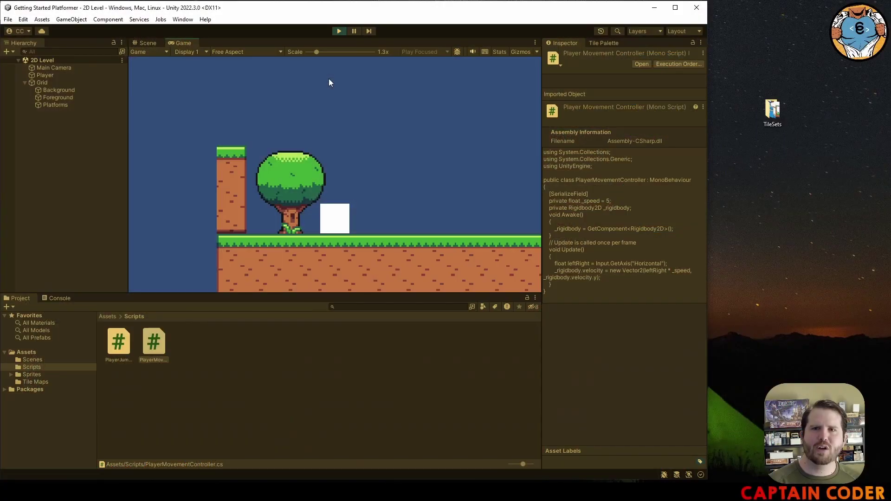
key("Left")
key("space")
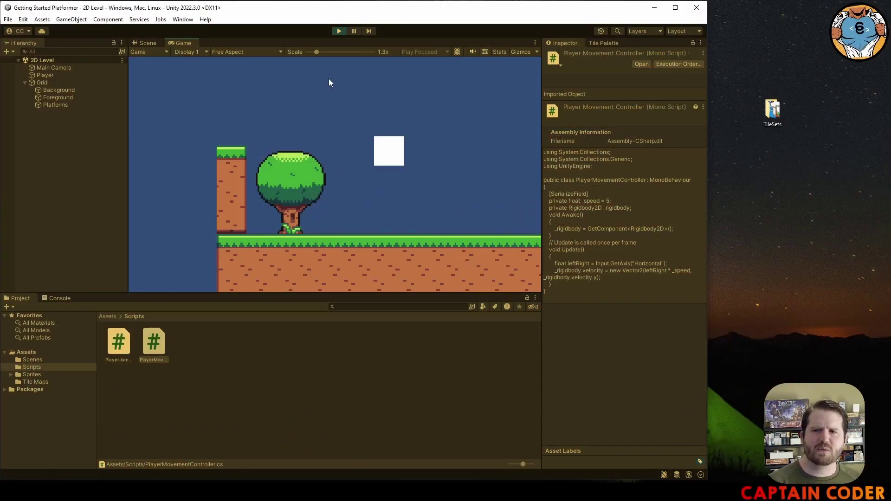
key("Right")
key("Left")
key("Left")
key("Right")
key("space")
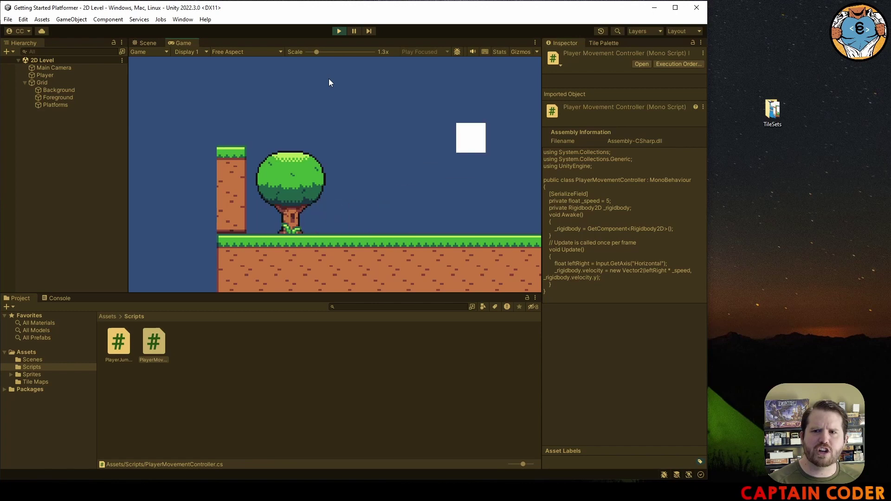
key("Left")
key("Left")
key("Right")
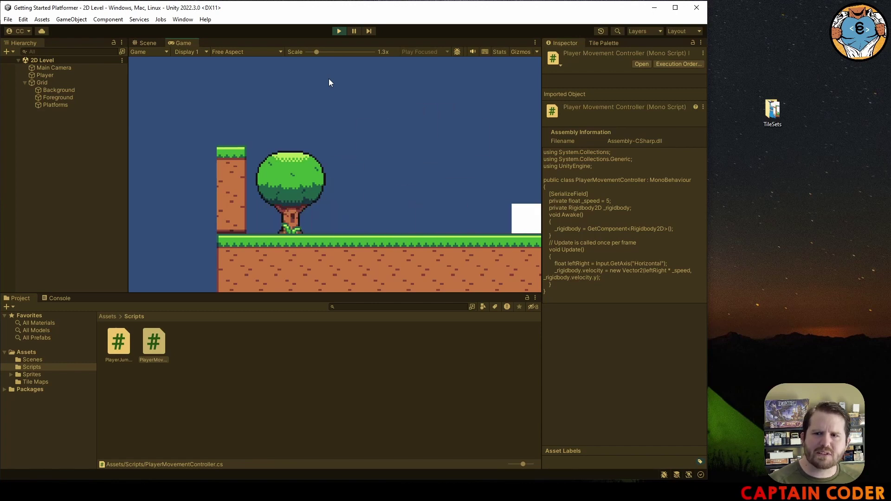
key("Left")
key("Right")
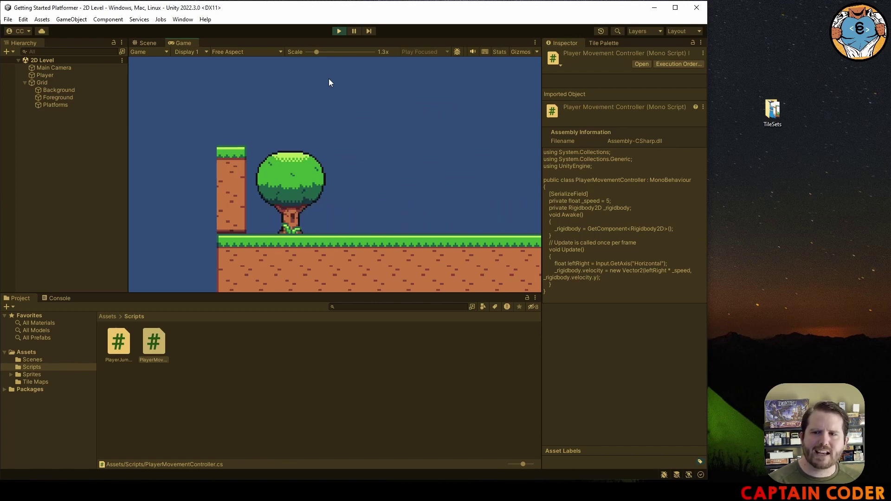
key("Left")
key("Right")
key("space")
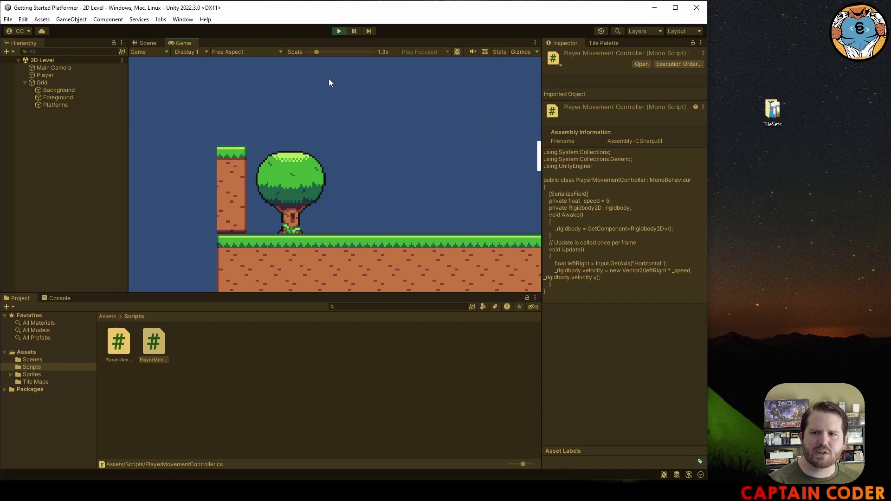
key("Left")
key("Left")
key("Right")
key("Left")
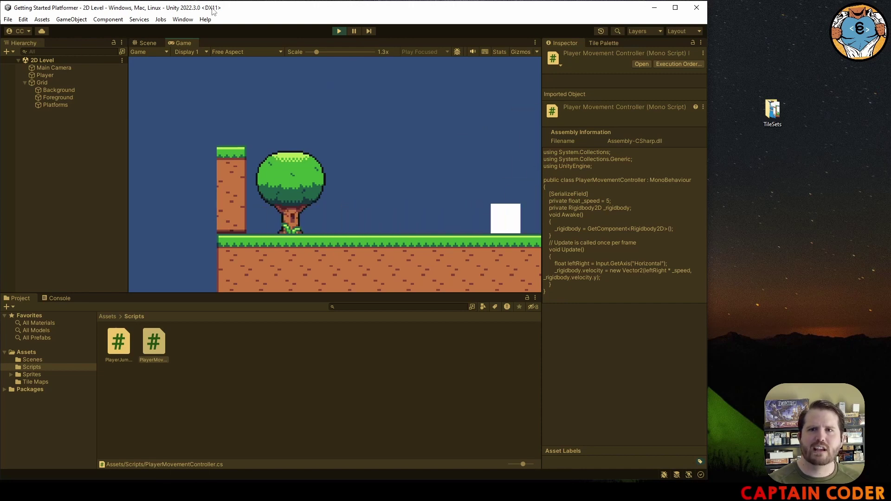
key("Right")
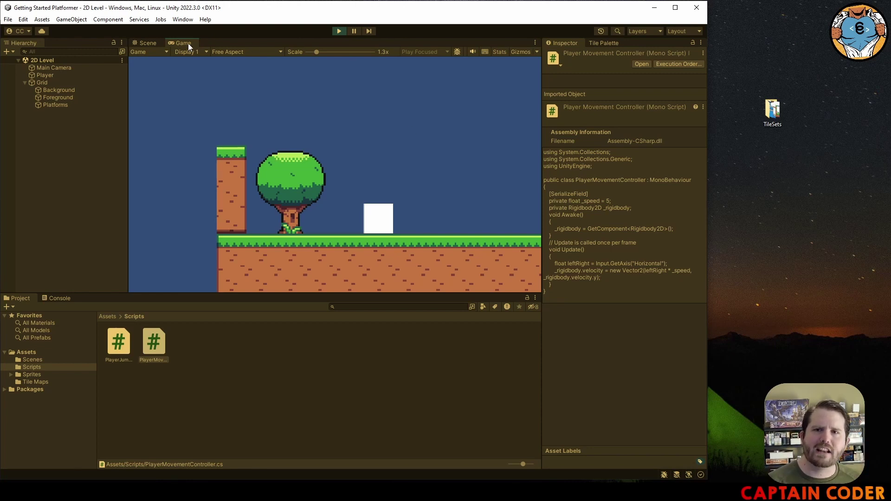
Step: Dock the Game view right of the Scene view, then move the player right, jump, and go left
left_click_drag(188, 43, 233, 82)
left_click_drag(396, 134, 469, 150)
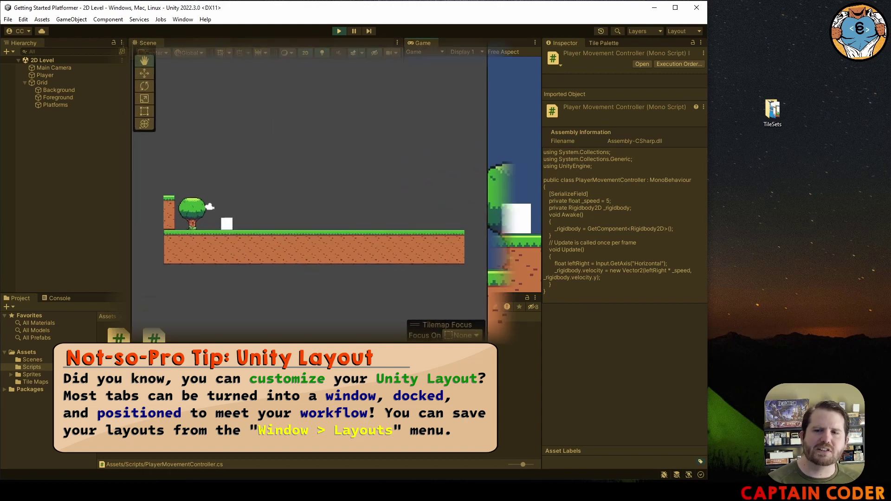
key("Right")
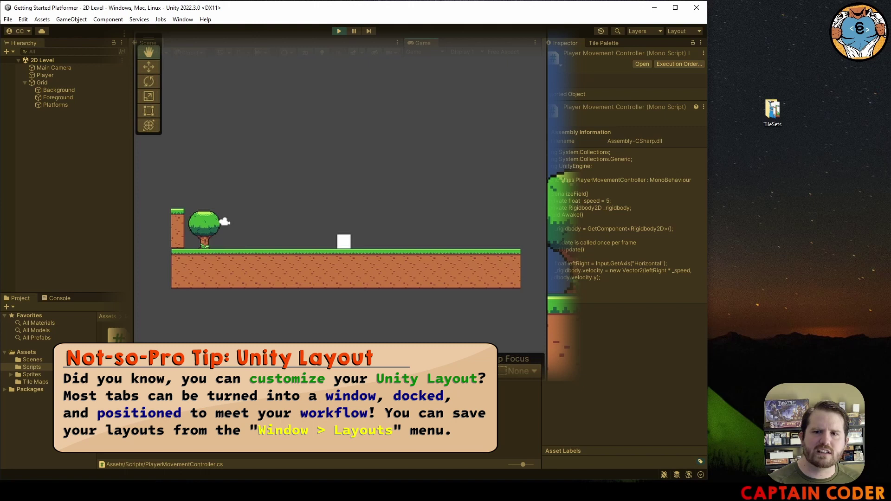
key("space")
key("Left")
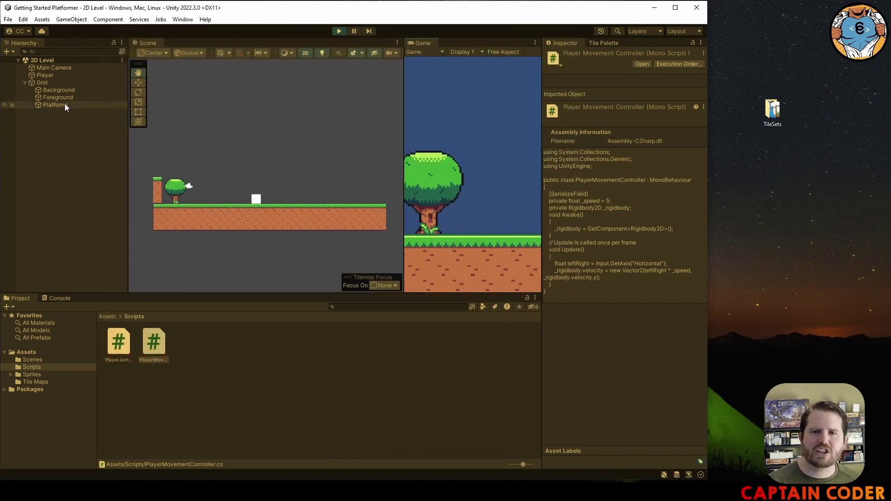
Step: Expand 2D Level and Grid, select the Platforms tilemap, and stop Play mode
left_click(65, 105)
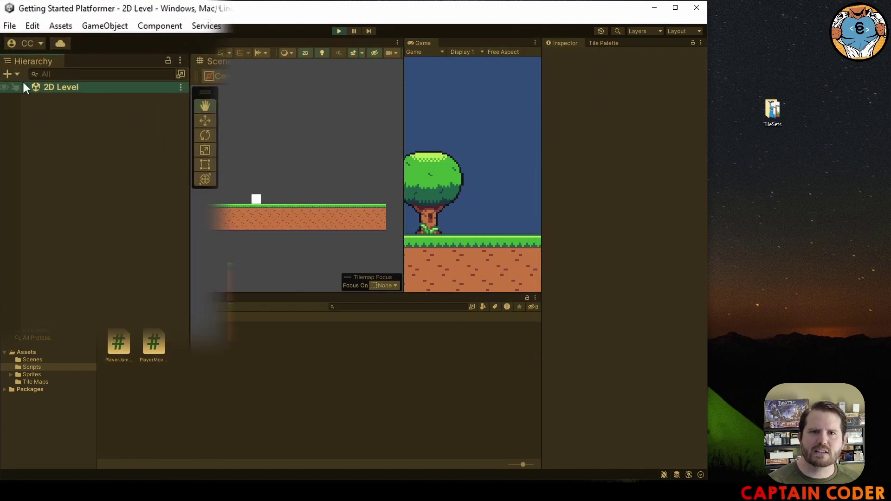
left_click(21, 73)
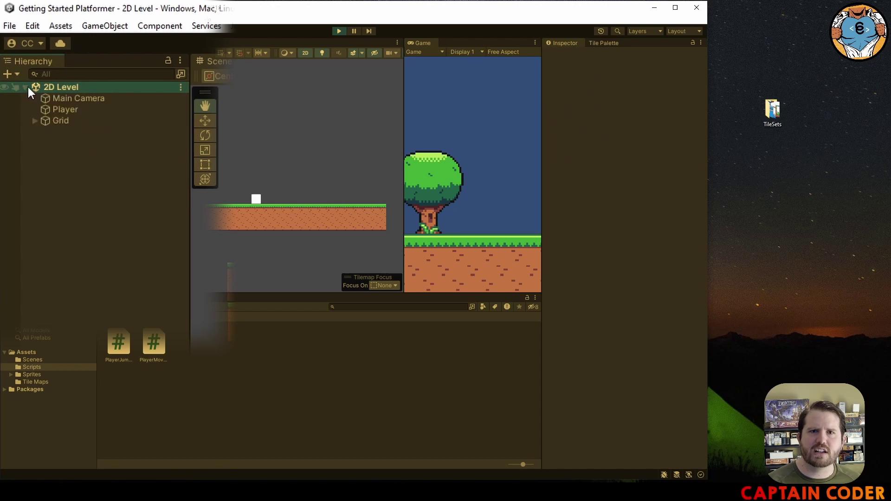
left_click(34, 121)
left_click(78, 155)
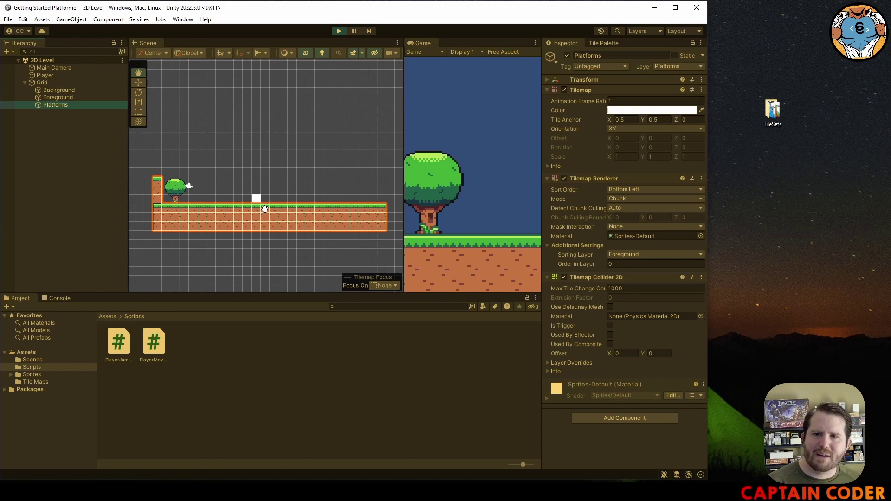
left_click(564, 279)
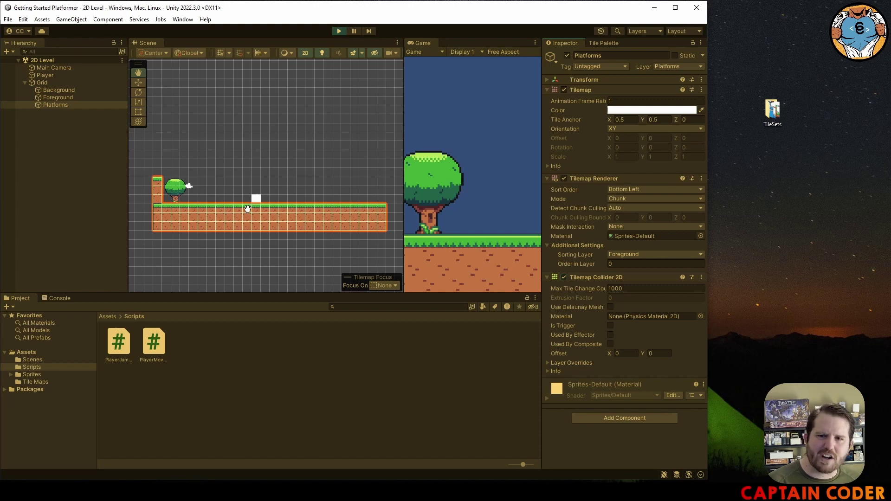
left_click(339, 31)
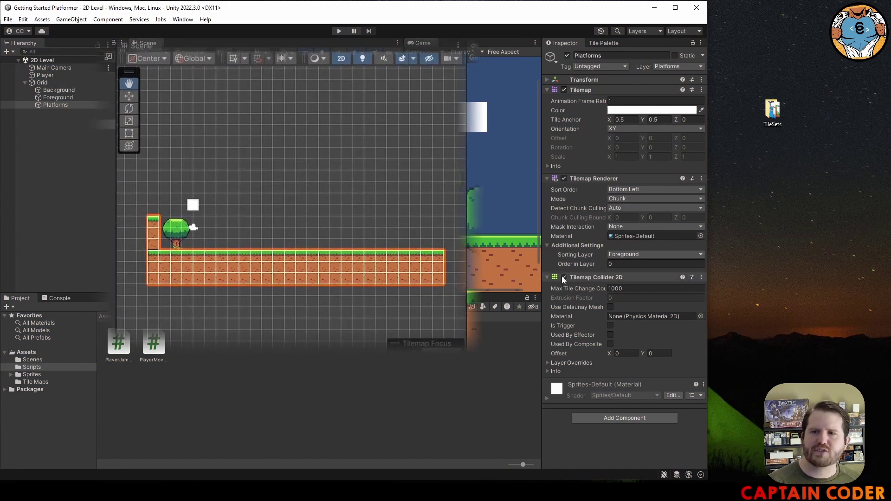
Step: Toggle the Platforms Tilemap Collider 2D off and on, leaving it enabled
left_click(564, 277)
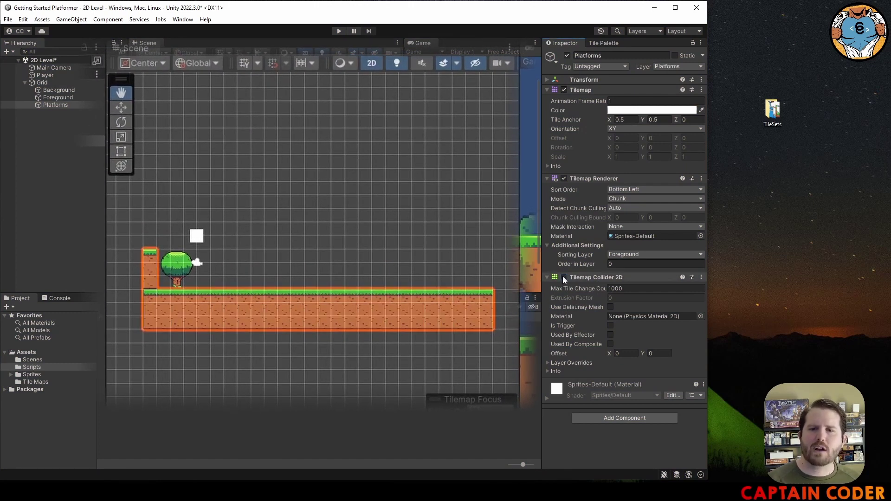
left_click(563, 277)
left_click(564, 278)
left_click(564, 277)
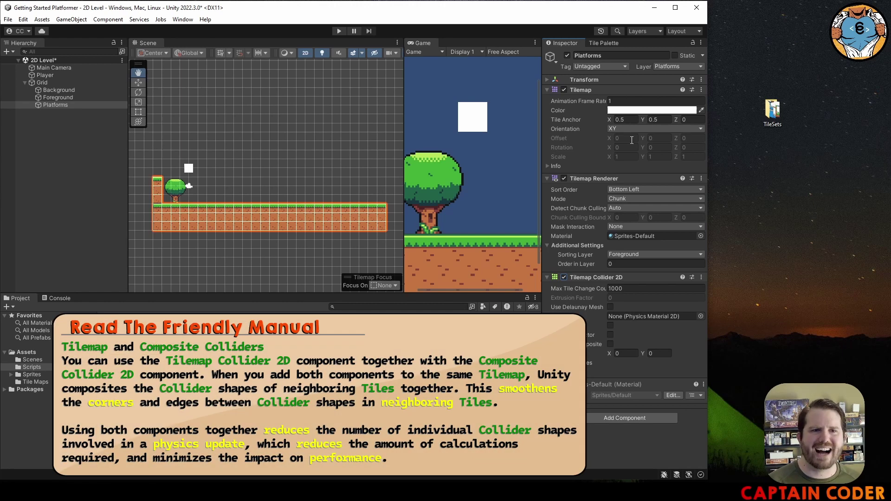
Step: Collapse the Tilemap Renderer and Tilemap sections and tick Used By Composite on the collider
left_click(548, 179)
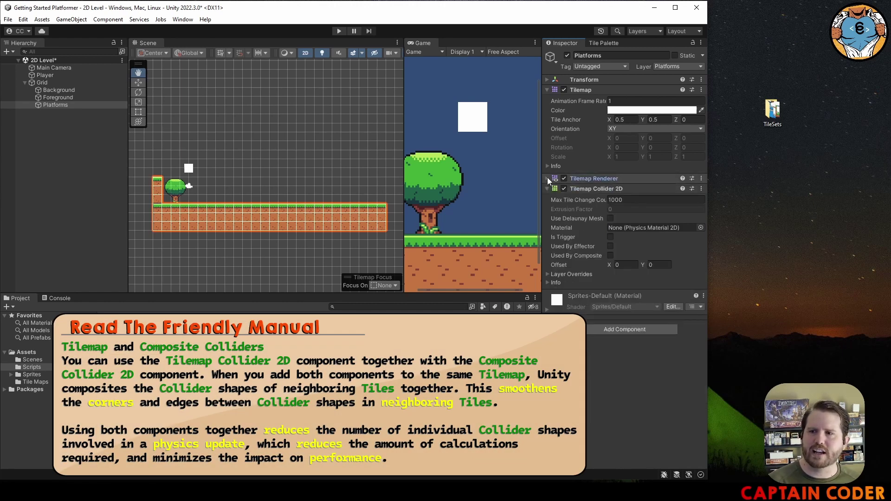
left_click(547, 90)
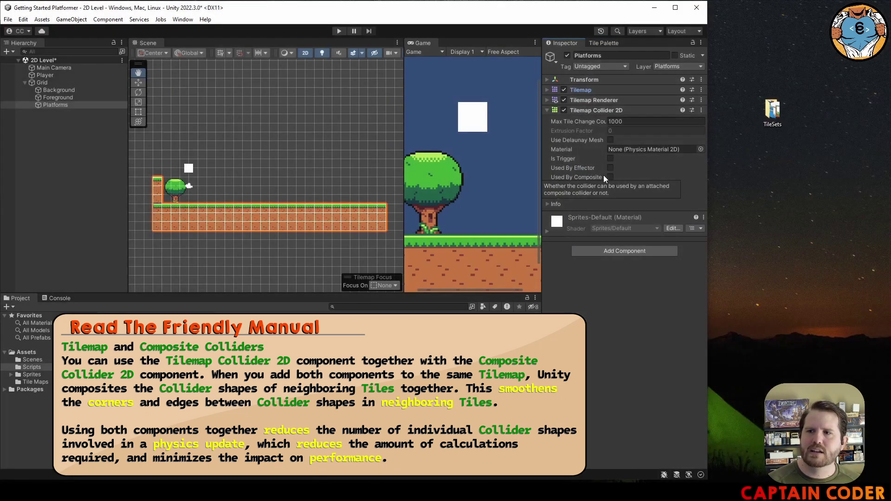
left_click(609, 177)
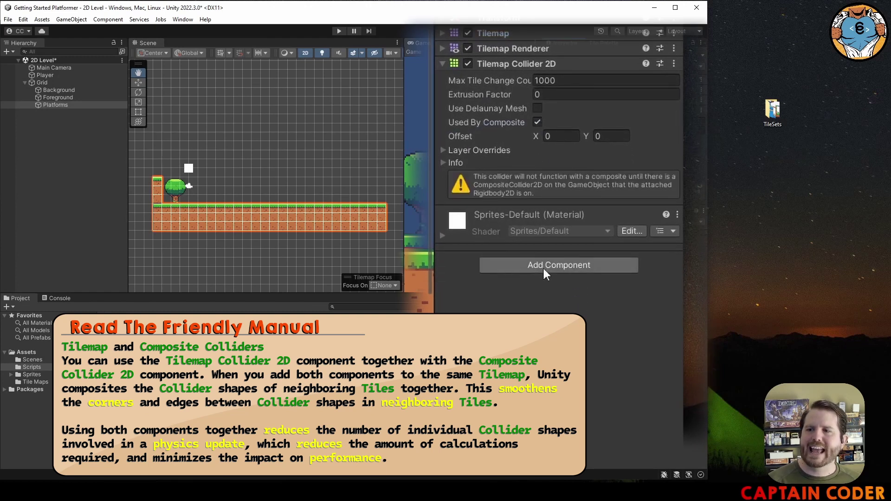
Step: Add a Composite Collider 2D to Platforms via the 'compos' search and expand its Rigidbody 2D
left_click(544, 269)
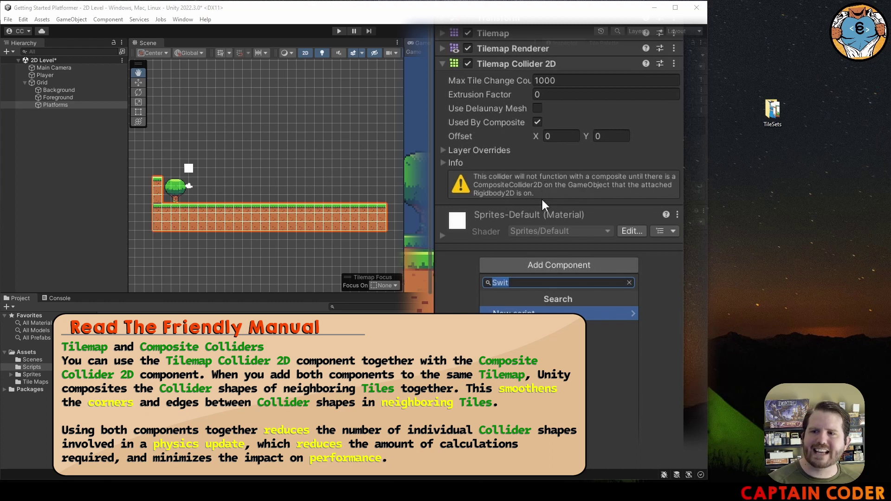
type("compos")
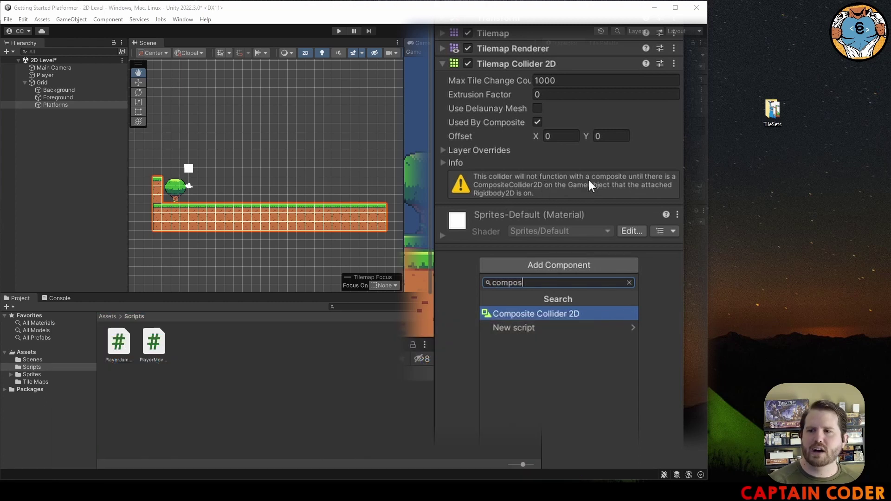
key("Return")
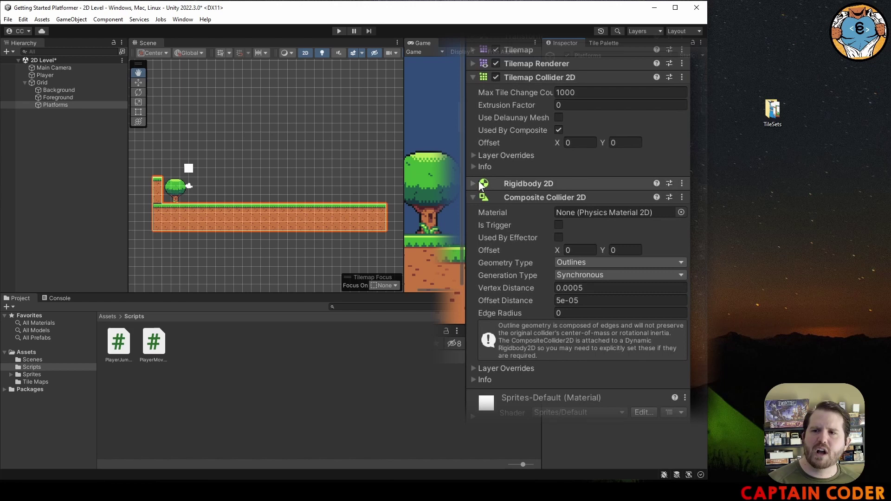
left_click(546, 189)
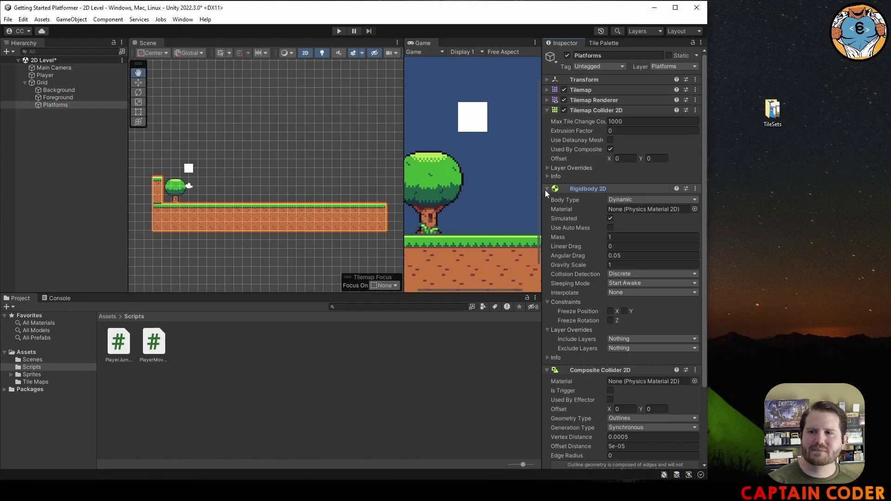
Step: Play-test briefly, then change the Platforms Rigidbody 2D Body Type from Dynamic to Kinematic
left_click(338, 31)
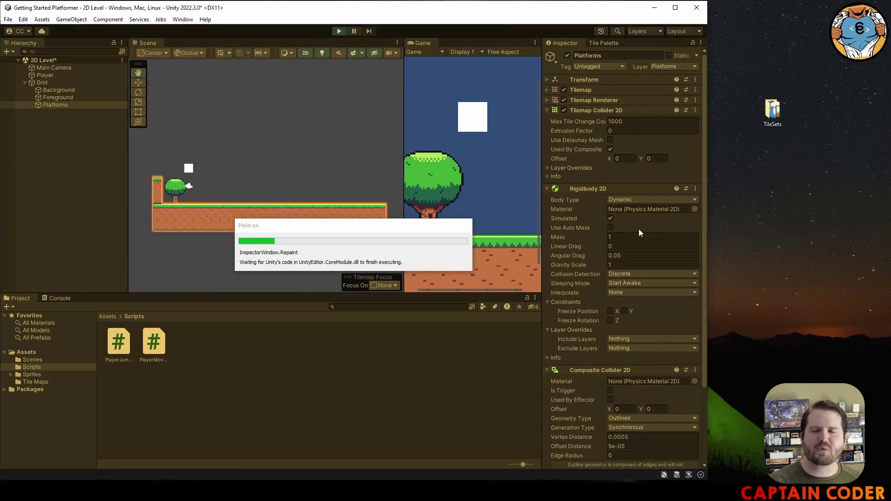
left_click(339, 31)
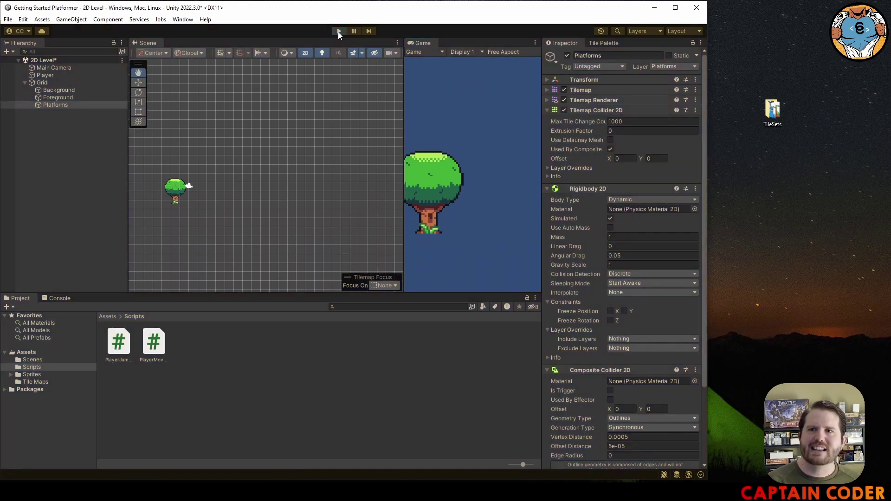
left_click(630, 199)
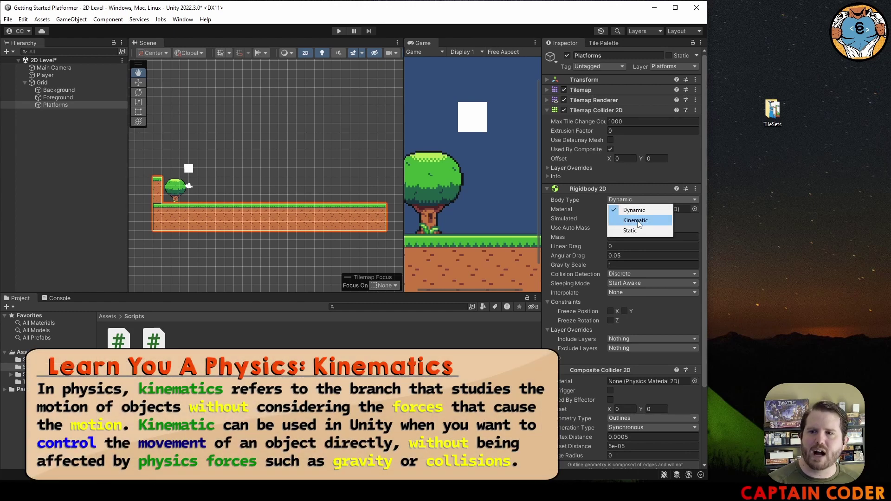
left_click(637, 221)
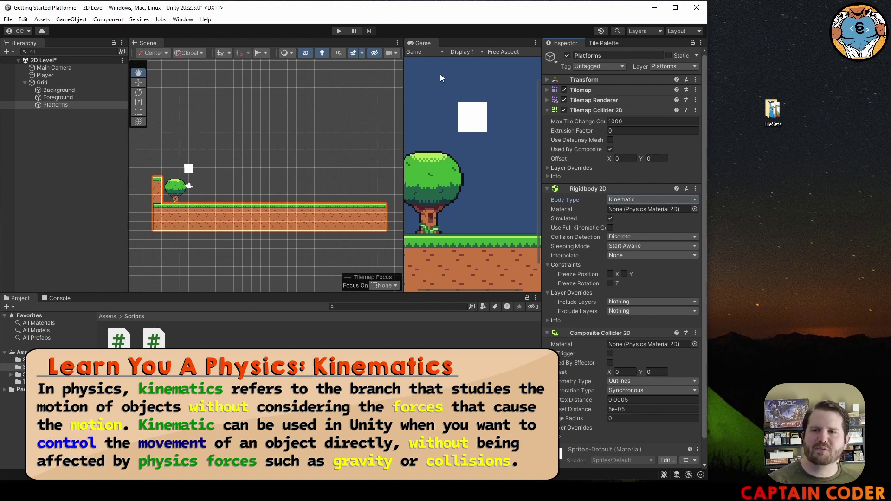
Step: Enter Play mode and run the player block right and left with jumps across the platforms
left_click(338, 30)
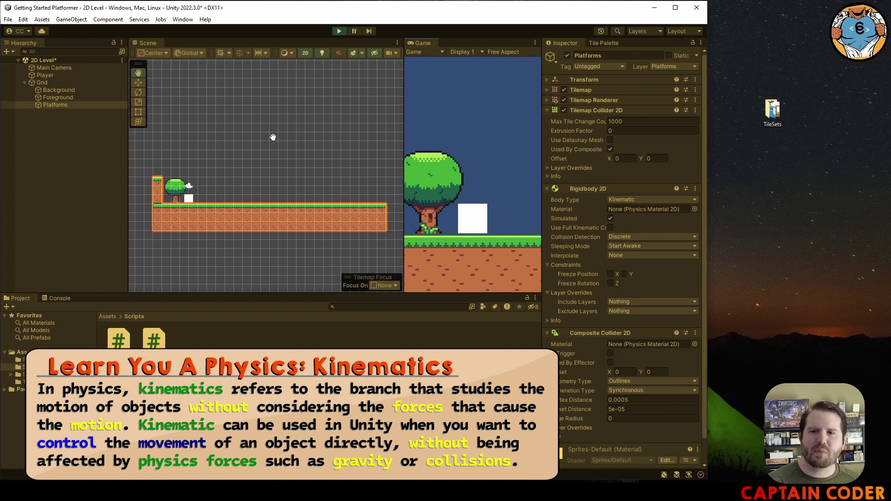
key("Right")
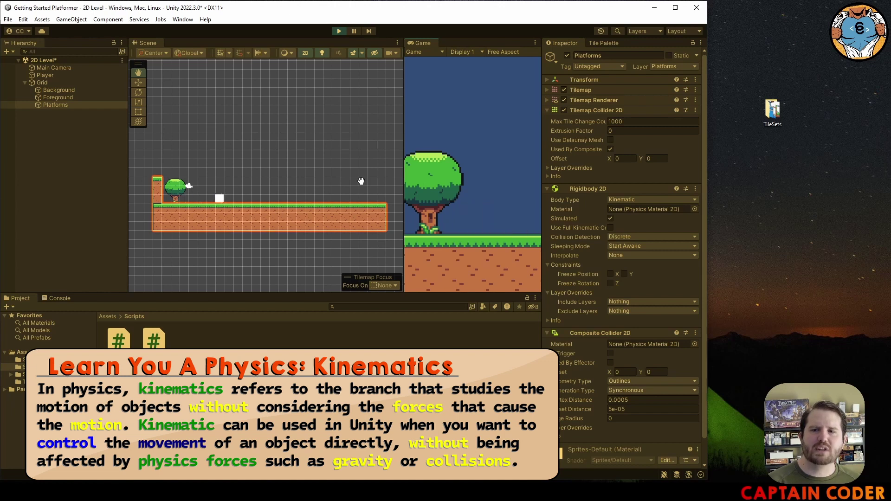
key("space")
key("Left")
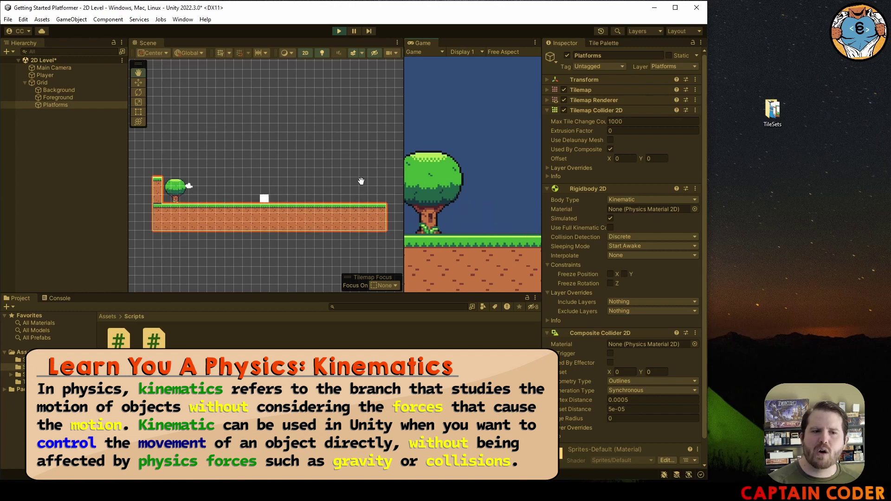
key("Right")
key("space")
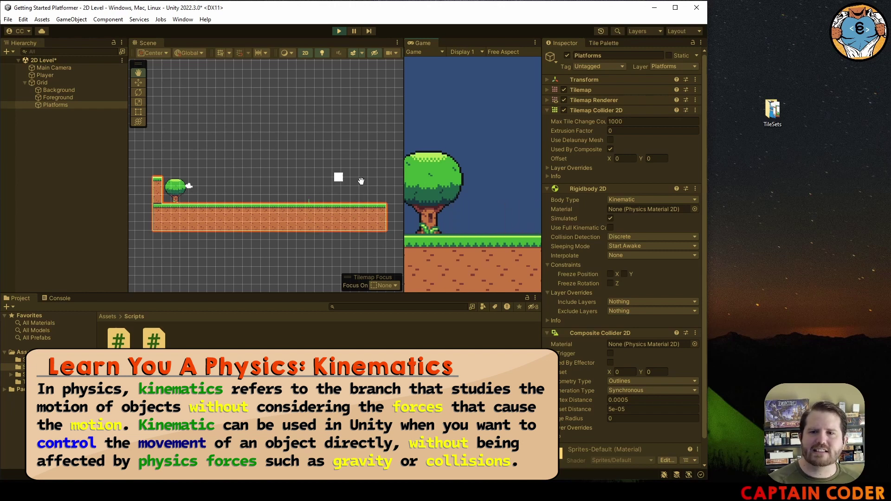
key("Left")
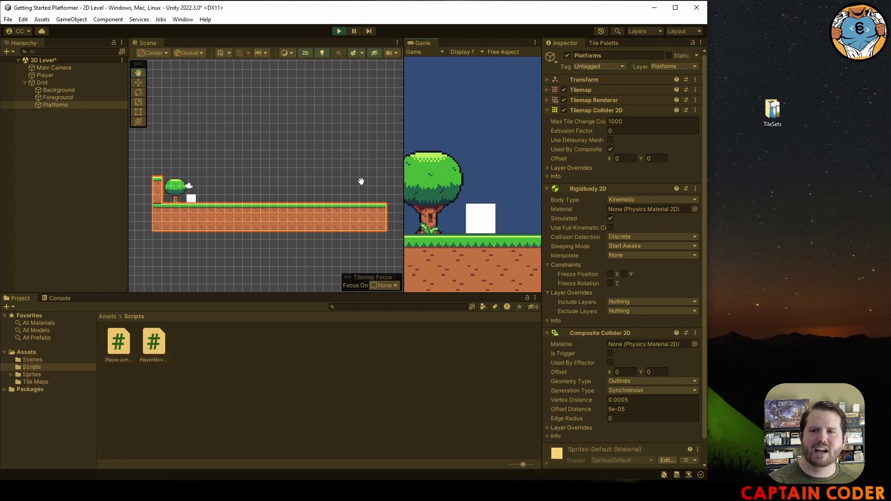
key("Right")
key("Left")
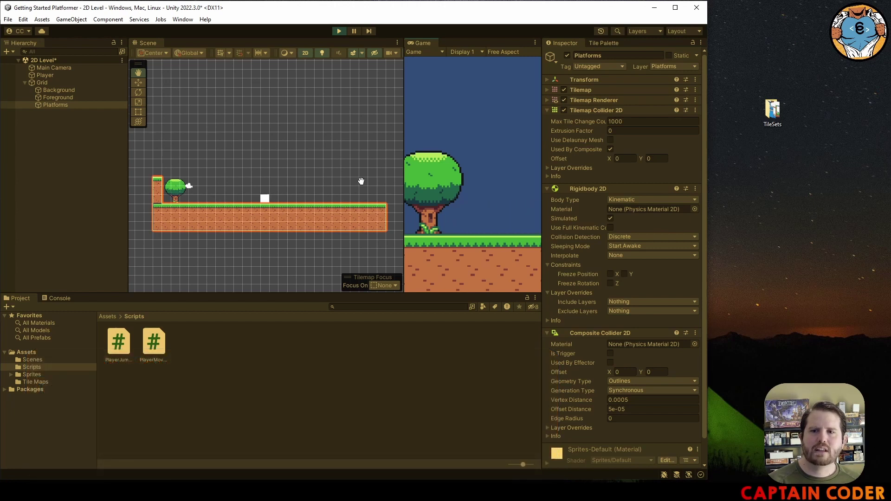
key("Left")
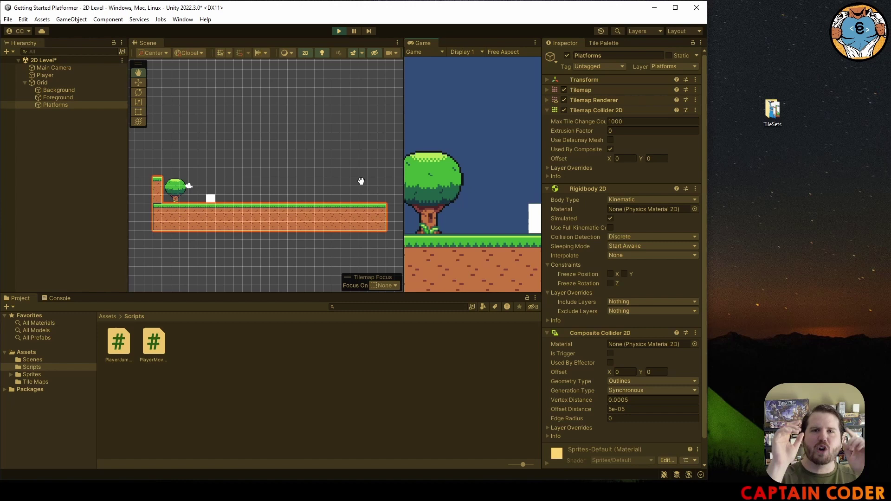